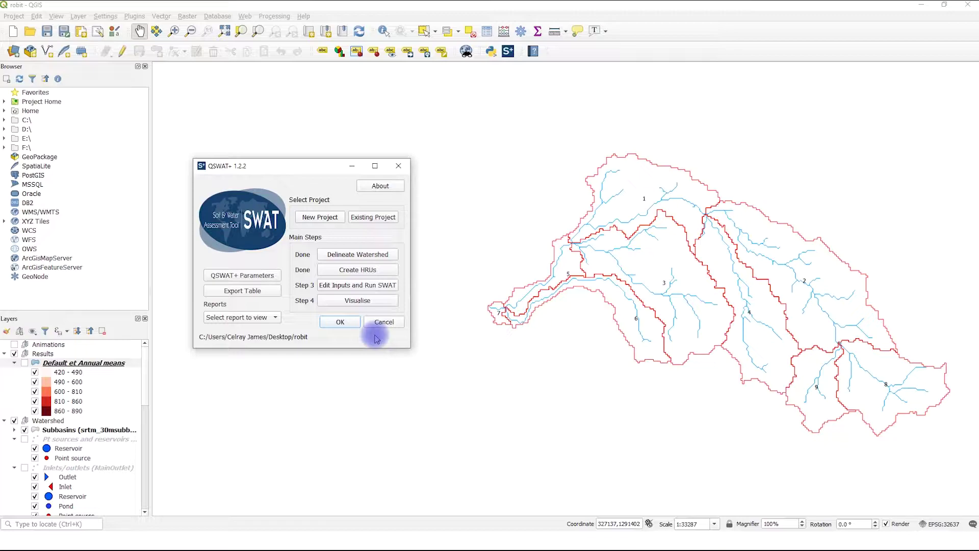
- Launch SWAT+ Editor for robit and continue without re-importing the watershed
click(356, 287)
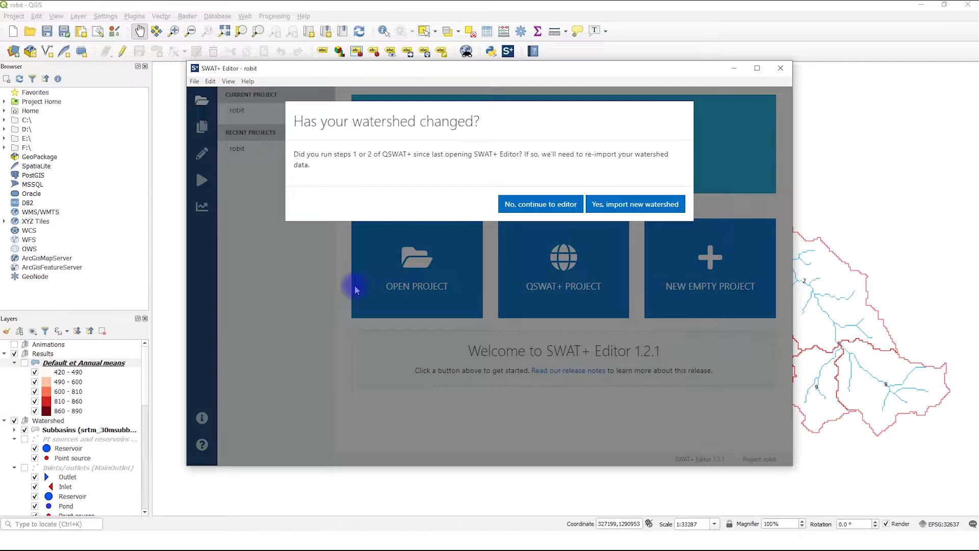
click(534, 208)
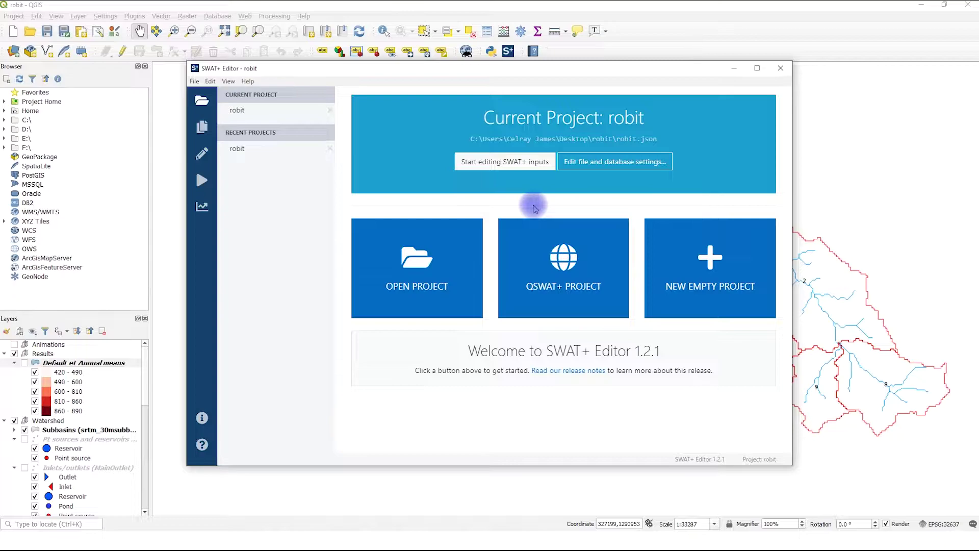
- Go to the Edit SWAT+ inputs page for robit, keeping the existing watershed data
click(201, 127)
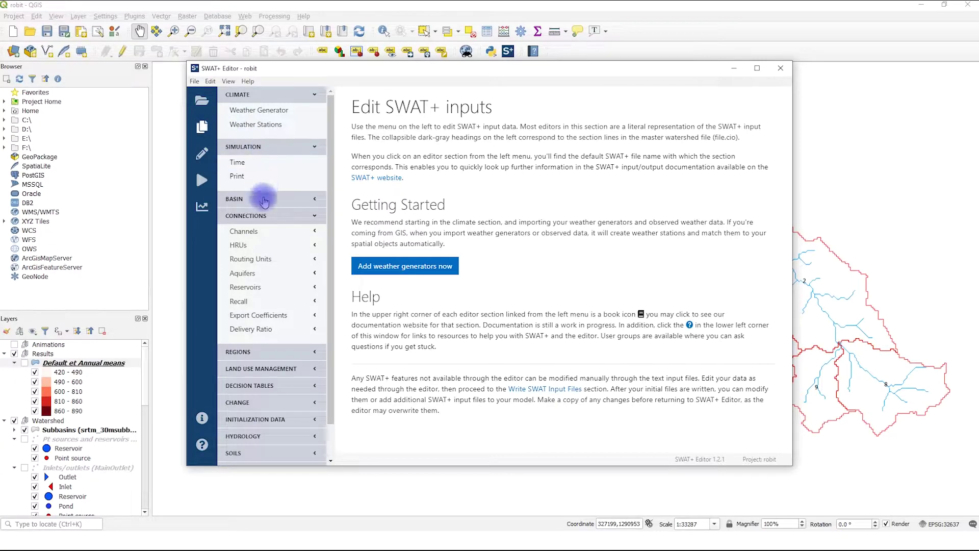
- Open Basin Codes (codes.bsn) and list the potential ET method options, currently 1 - Penman/Monteith
click(314, 199)
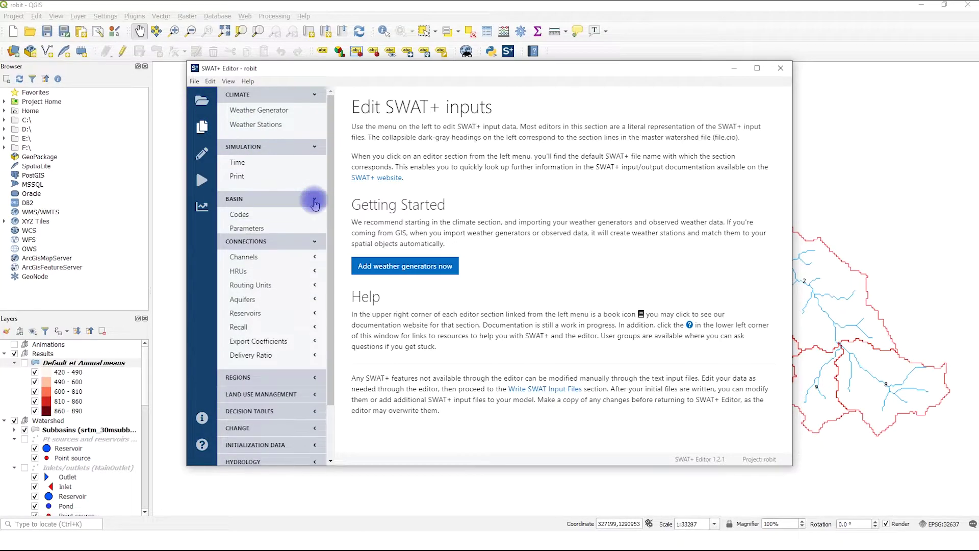
click(273, 217)
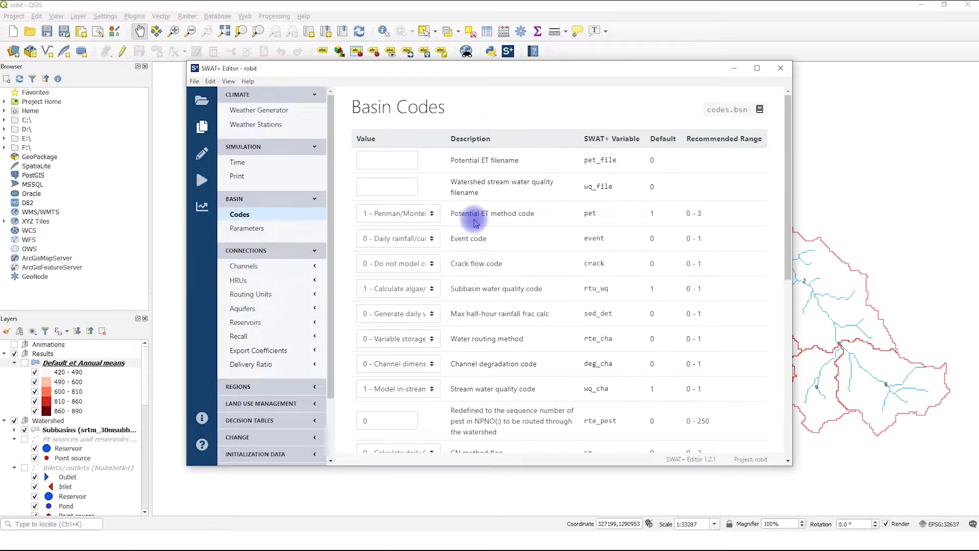
click(427, 215)
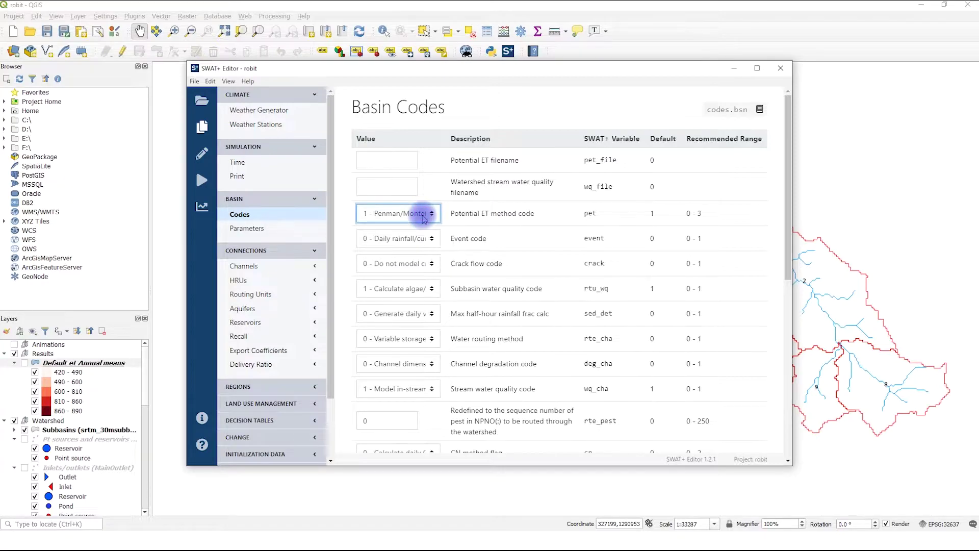
click(432, 216)
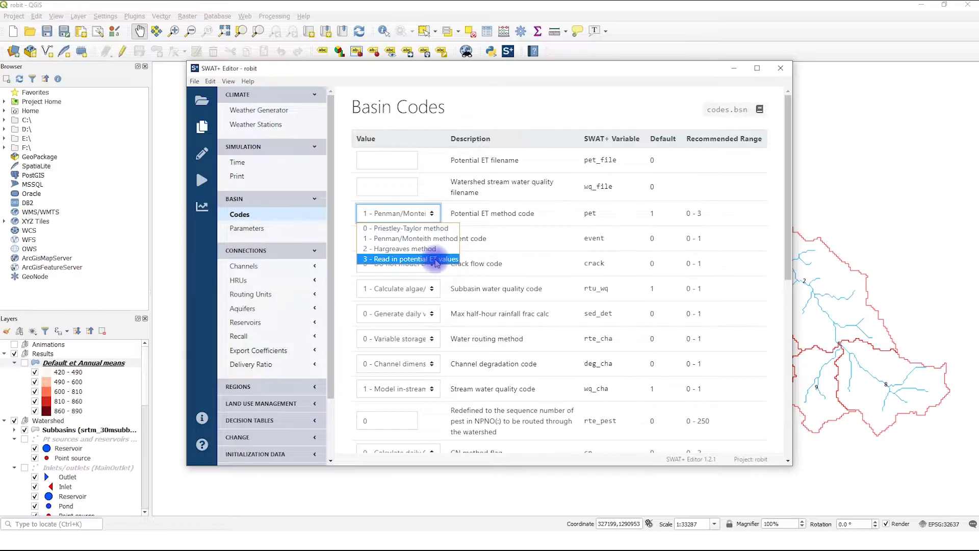
- Keep Penman/Monteith for potential ET and set water routing to 1 - Muskingum method
click(530, 211)
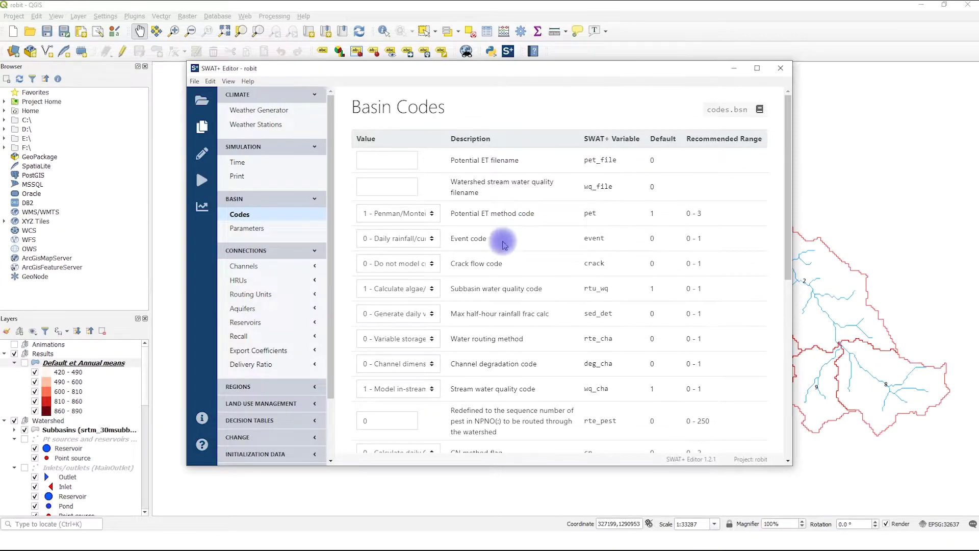
click(433, 339)
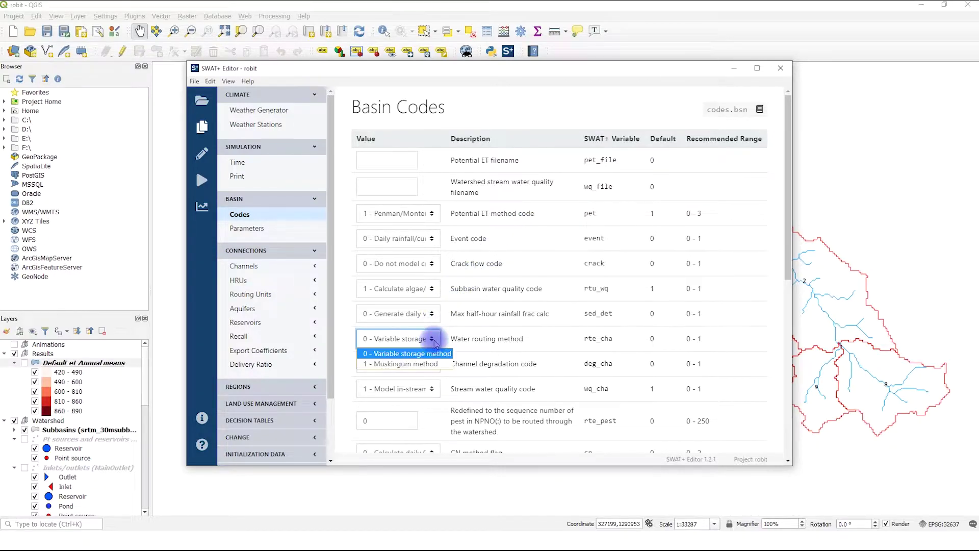
click(434, 365)
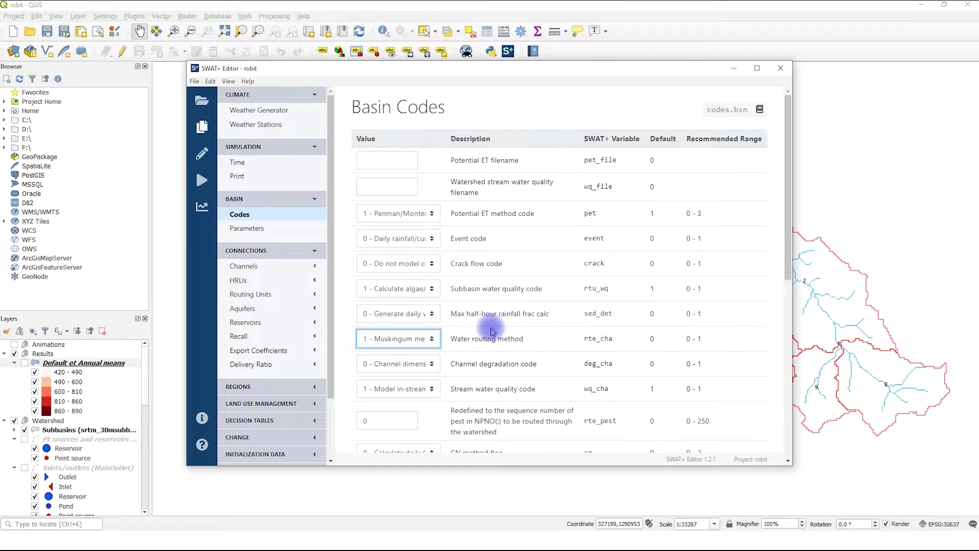
click(270, 268)
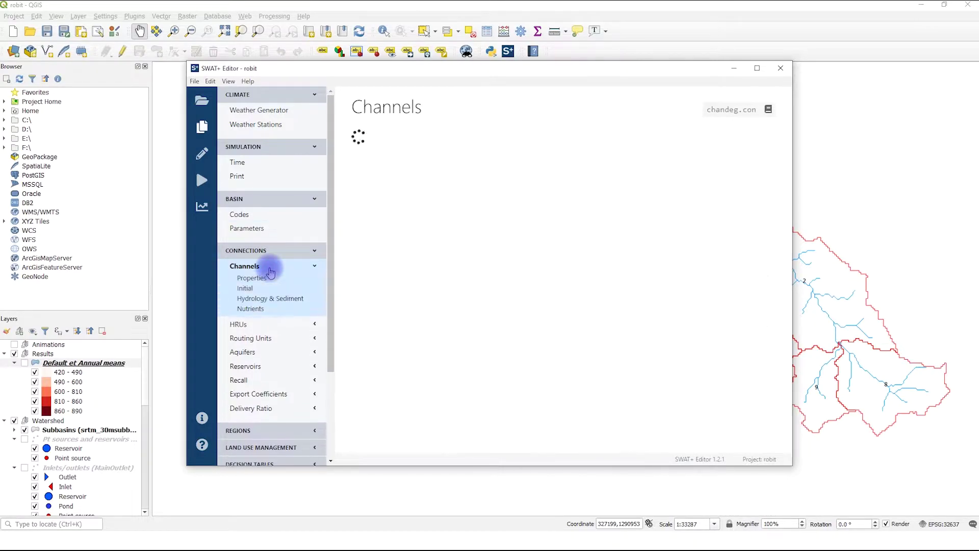
- Review the channel Hydrology & Sediment records, then expand the HRU settings
click(271, 299)
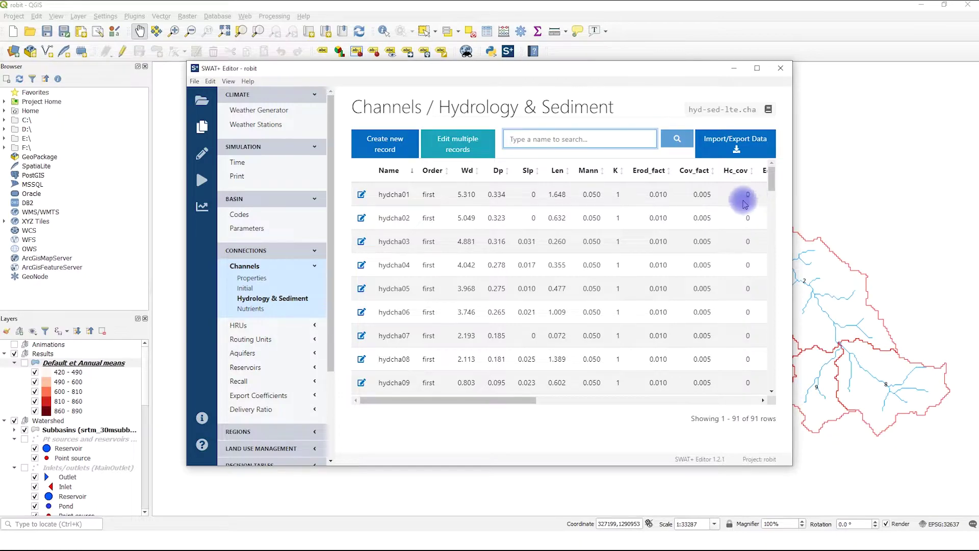
click(261, 332)
click(259, 297)
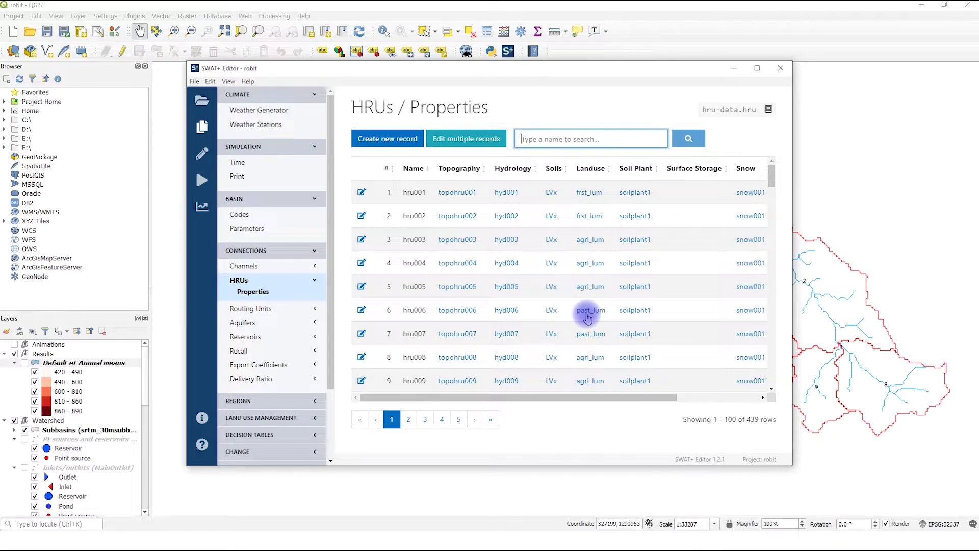
click(274, 419)
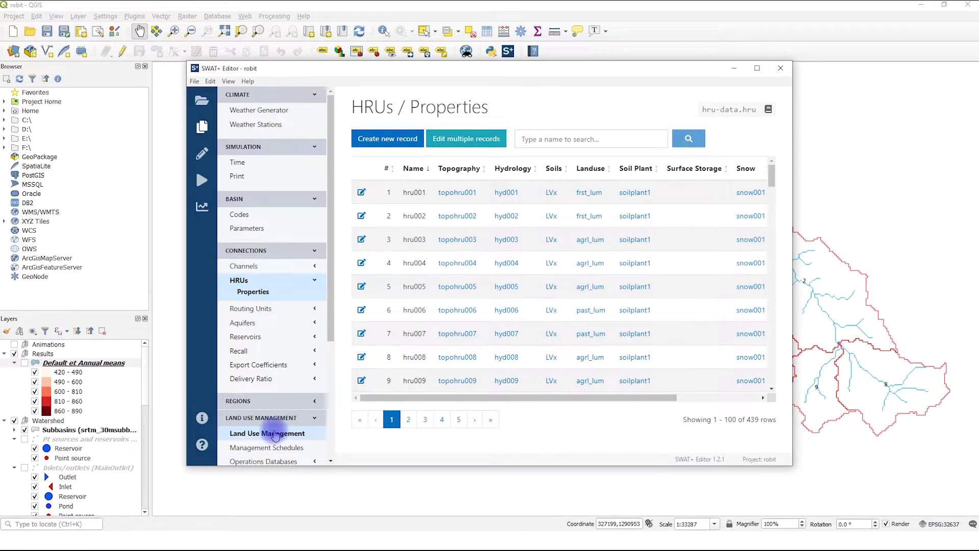
- Open the Land Use Management table and go to the agrl_comm plant community record
click(273, 419)
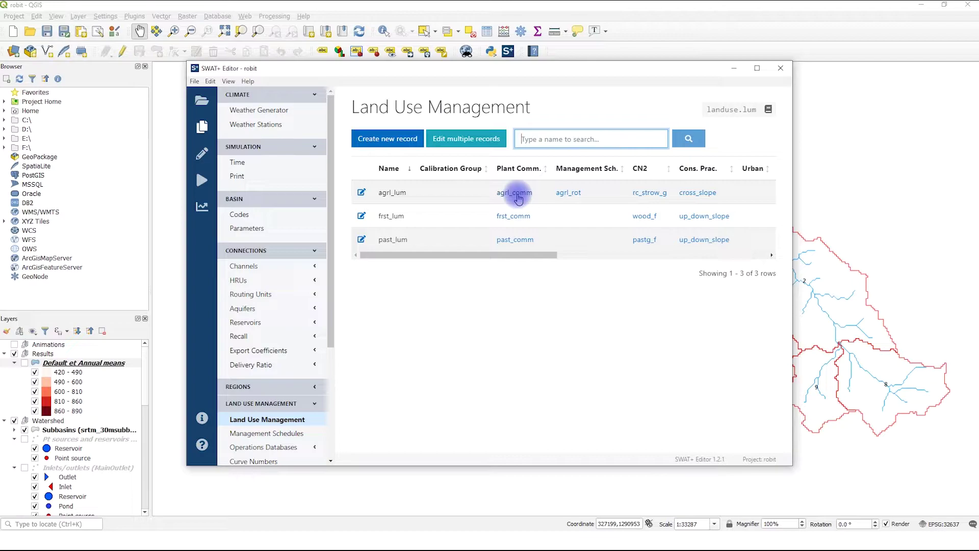
click(516, 194)
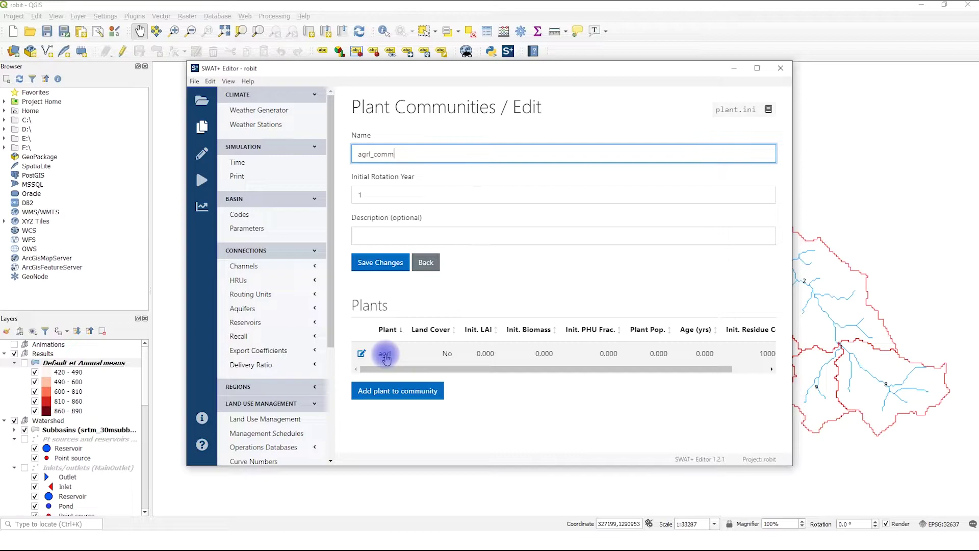
- Begin adding a plant to agrl_comm and list the available plants
click(366, 395)
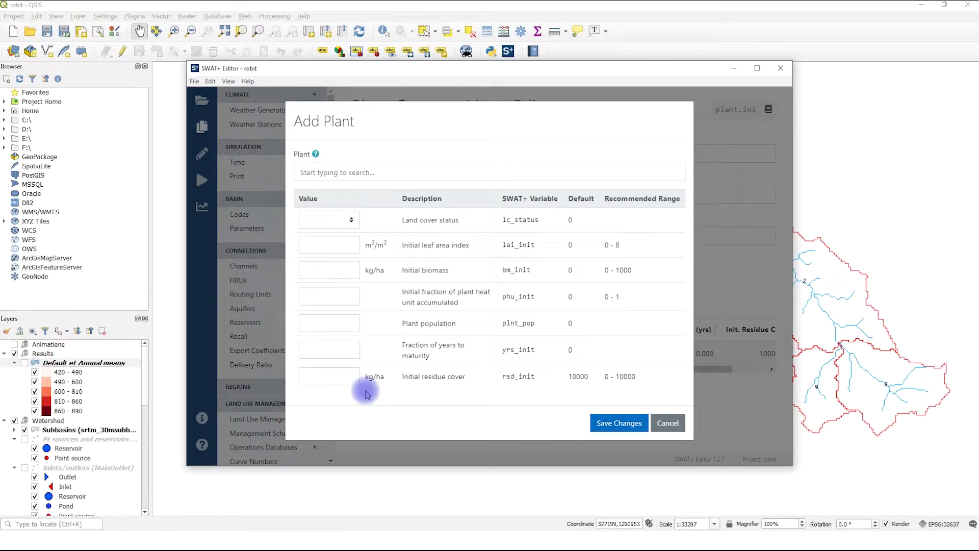
click(385, 170)
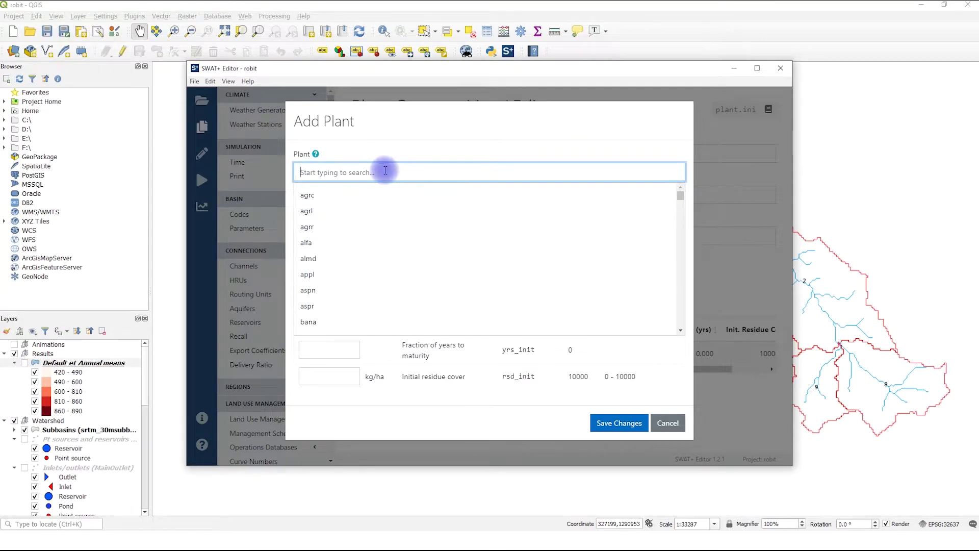
- Select bana with land cover status Yes, then cancel so agrl_comm keeps only agrl
click(337, 321)
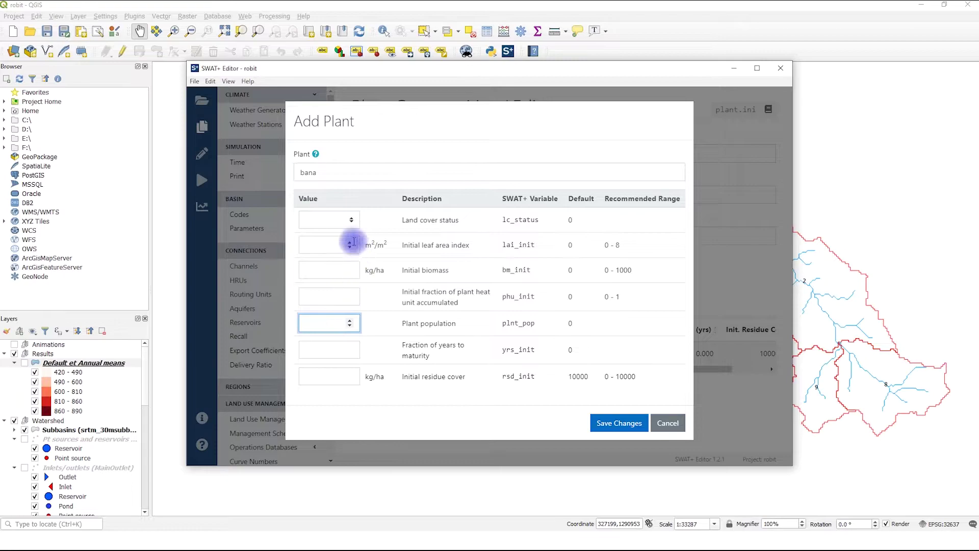
click(331, 221)
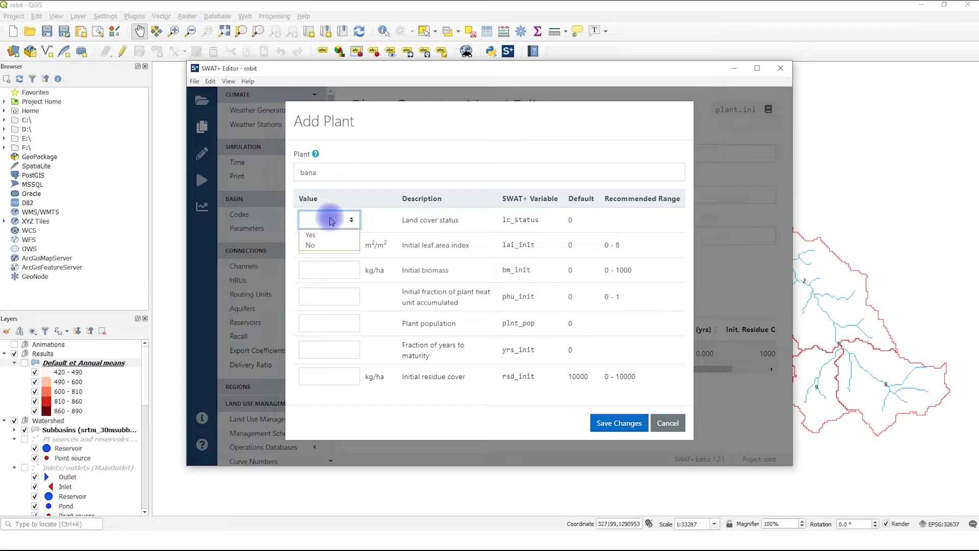
click(322, 234)
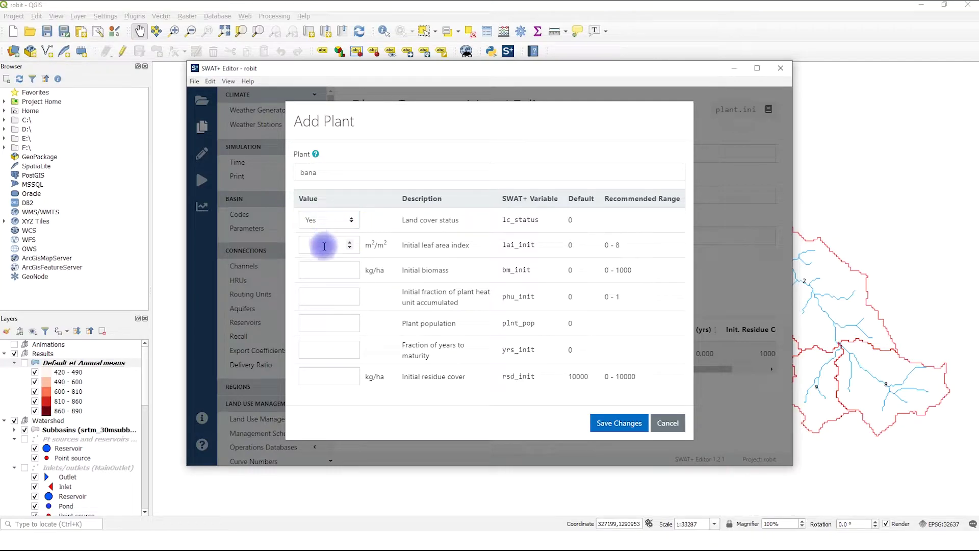
click(324, 247)
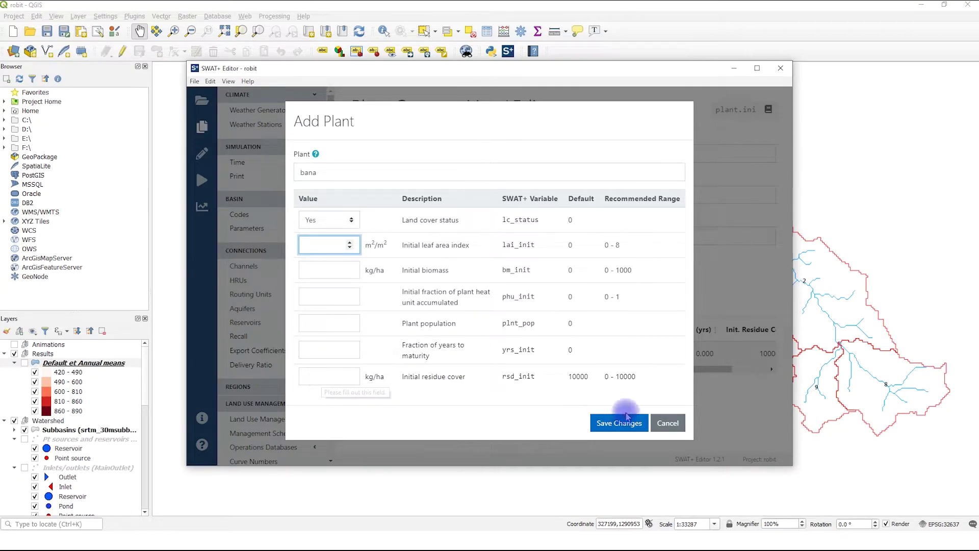
click(668, 425)
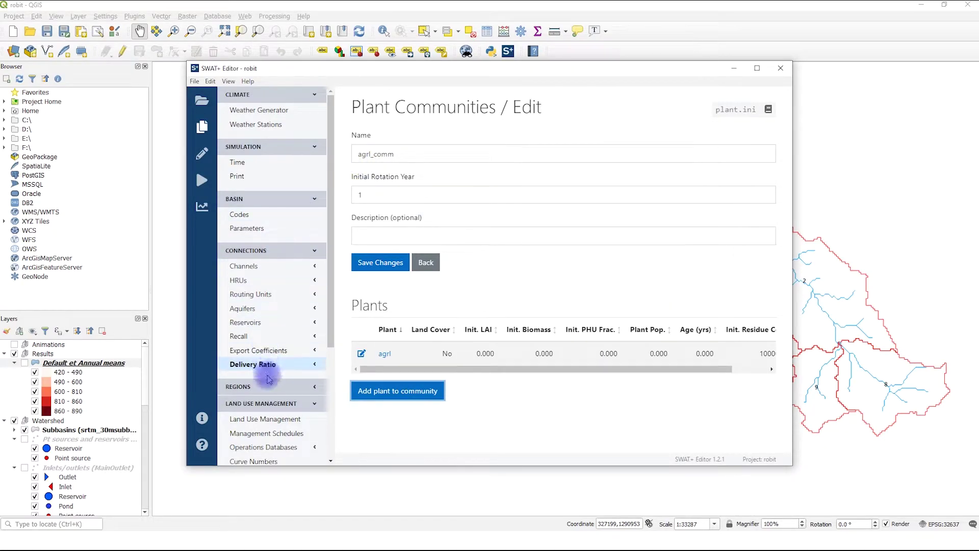
- Return to the Land Use Management table, then open Management Schedules (management.sch)
click(267, 420)
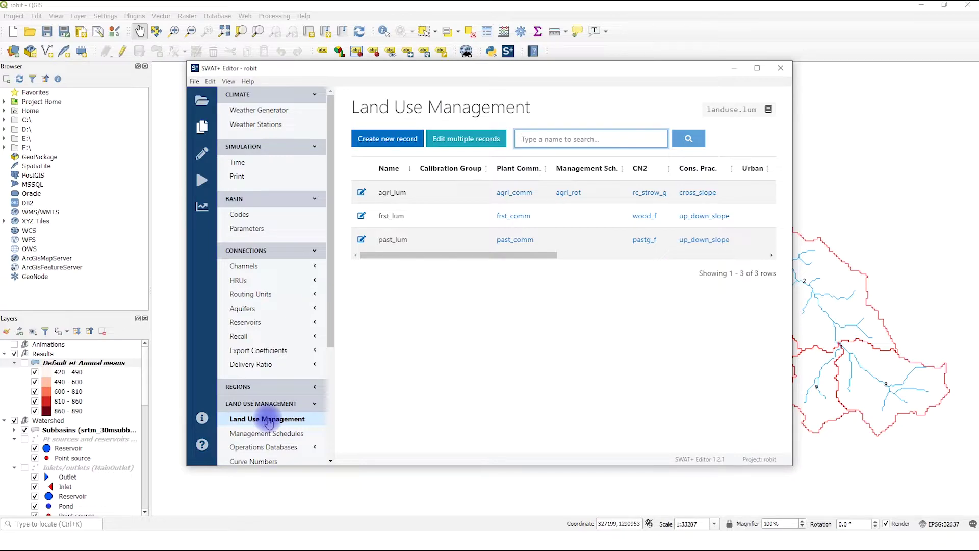
click(269, 433)
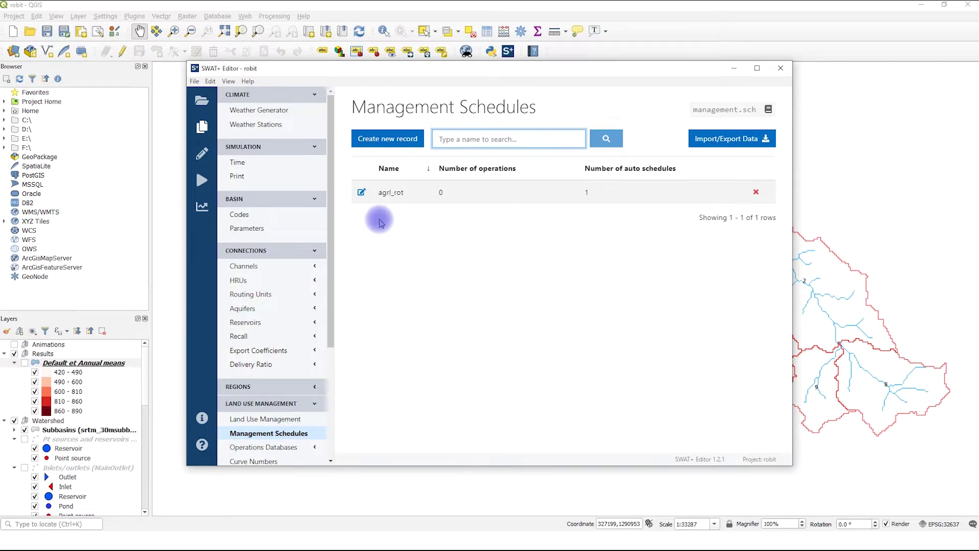
- Open the agrl_rot schedule for editing and start a new operation, defaulting to plnt - plant
click(362, 194)
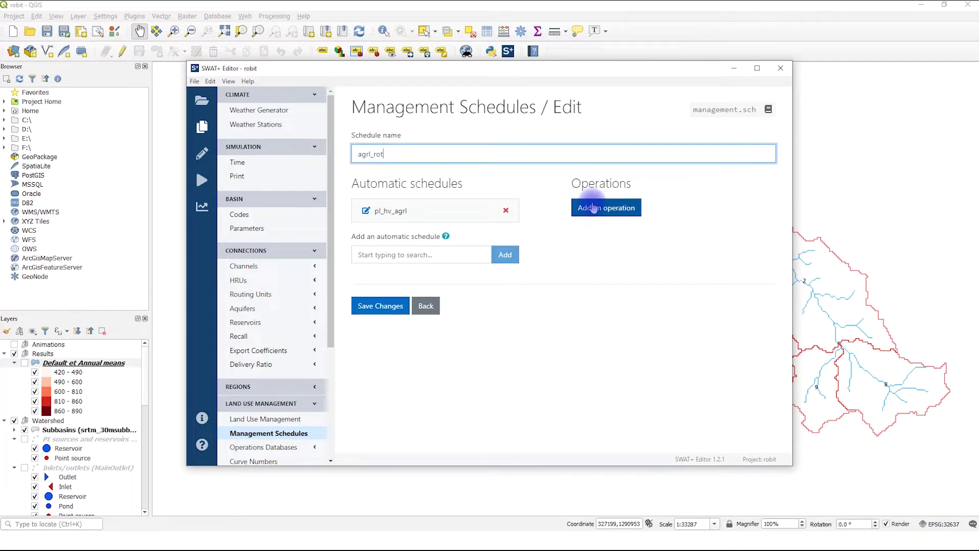
click(615, 211)
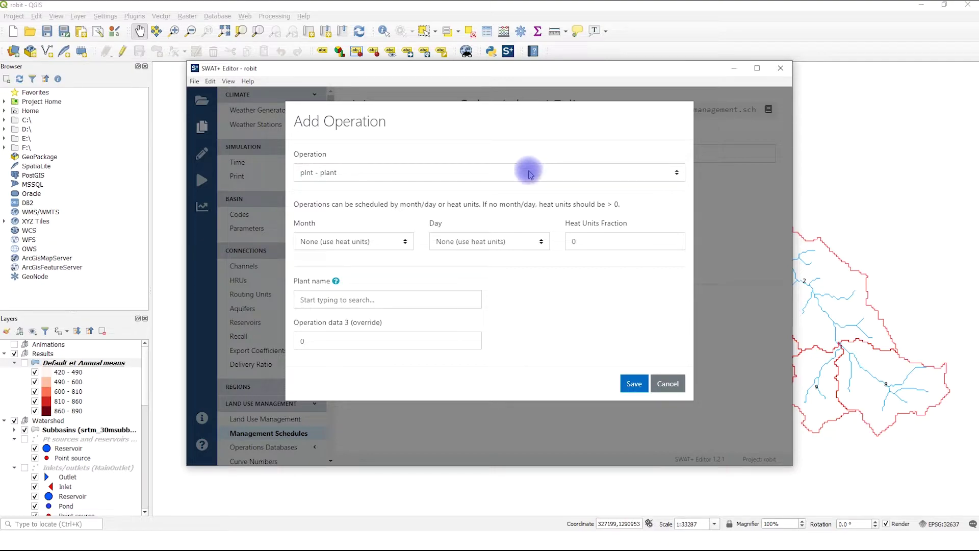
- Review the Operation, Month and Day choices (plant, day unset for heat units), then cancel without adding
click(408, 173)
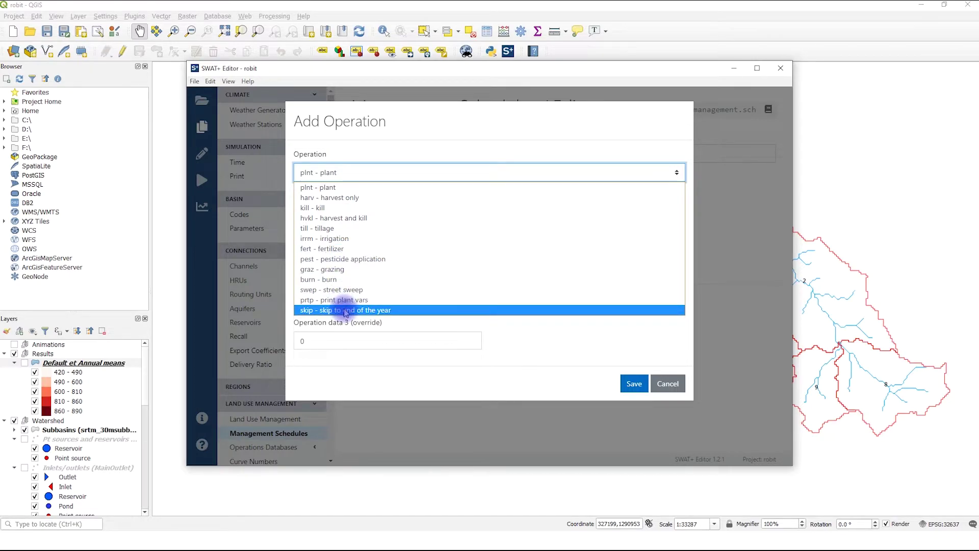
click(502, 332)
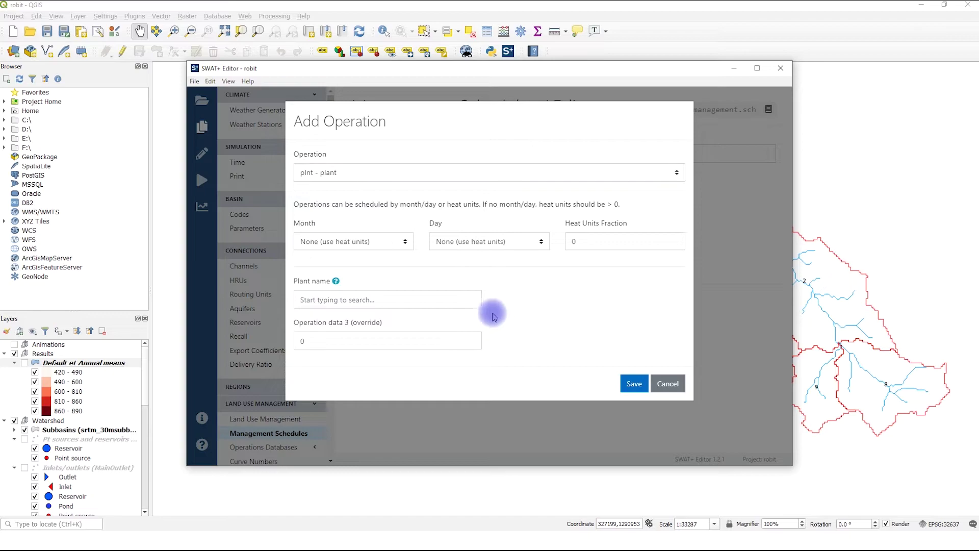
click(405, 244)
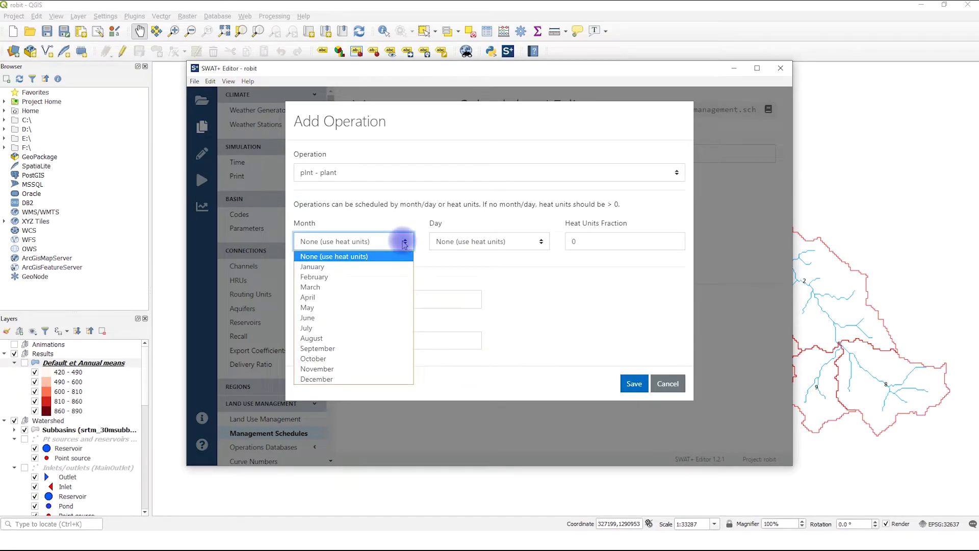
click(540, 243)
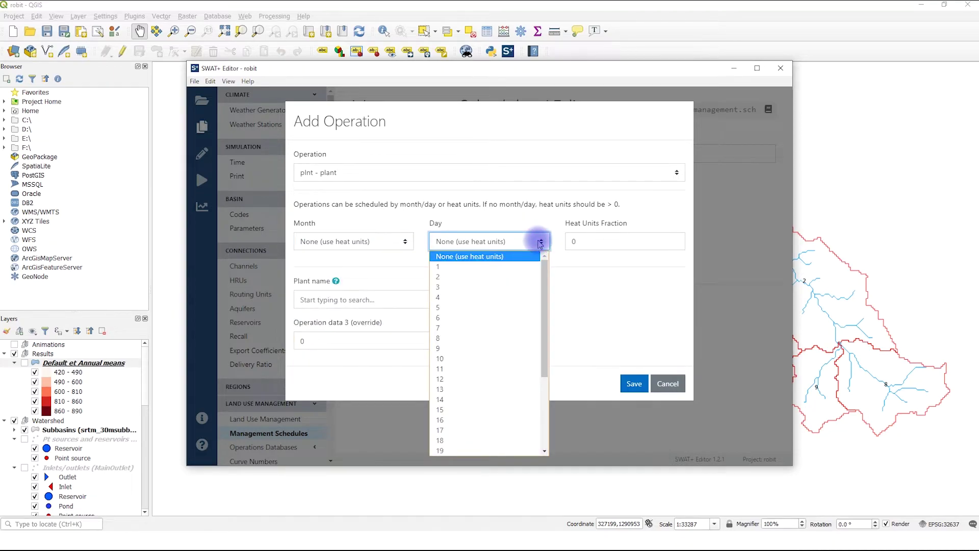
click(584, 265)
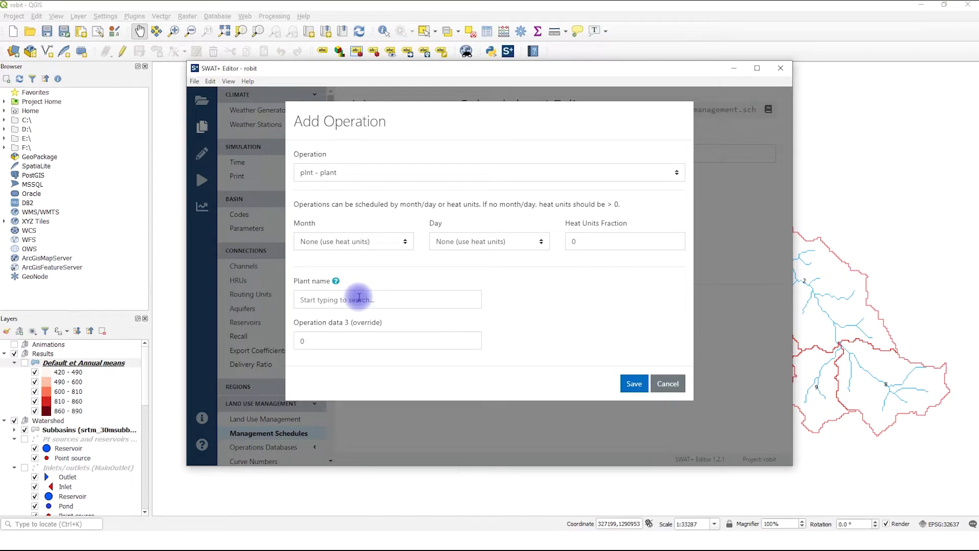
click(673, 385)
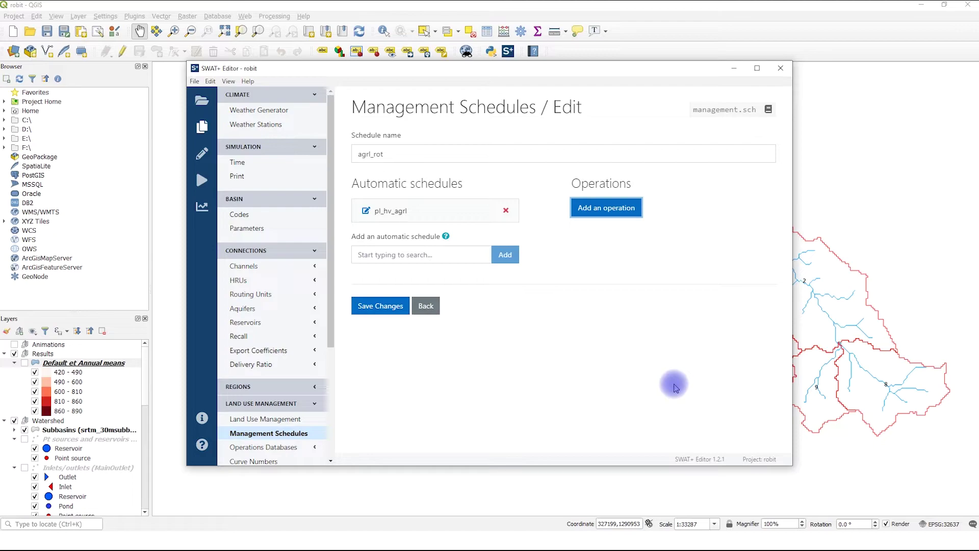
- Add irr_str8 to agrl_rot's automatic schedules and view its decision table
click(435, 253)
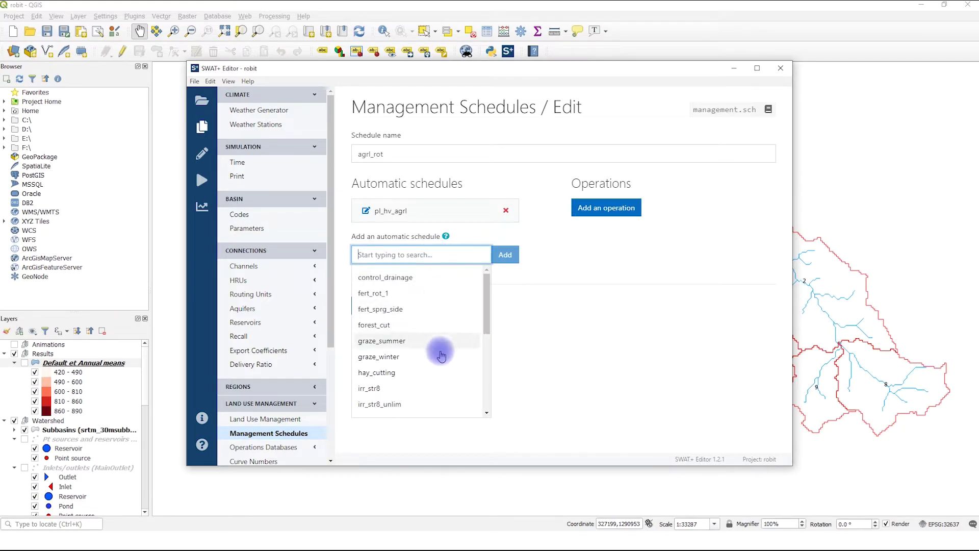
click(426, 389)
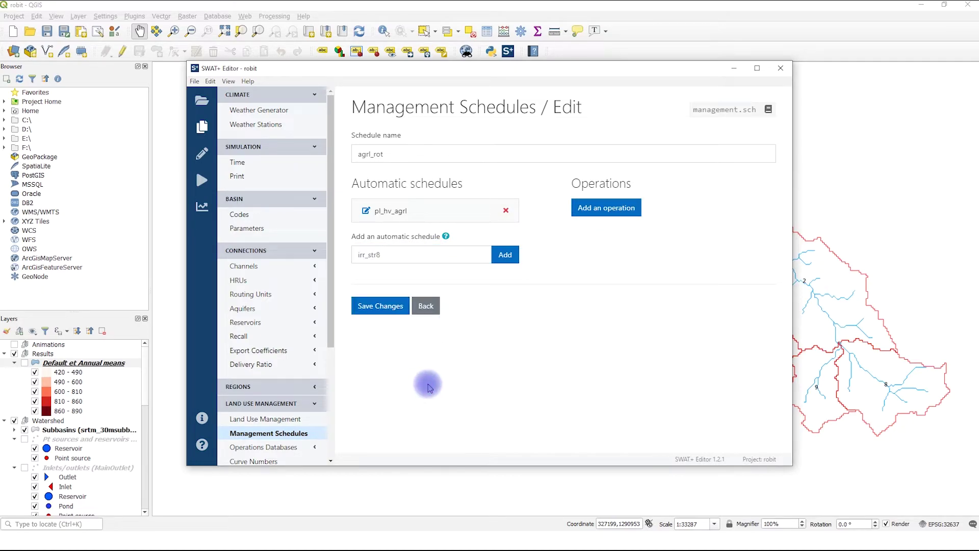
click(500, 253)
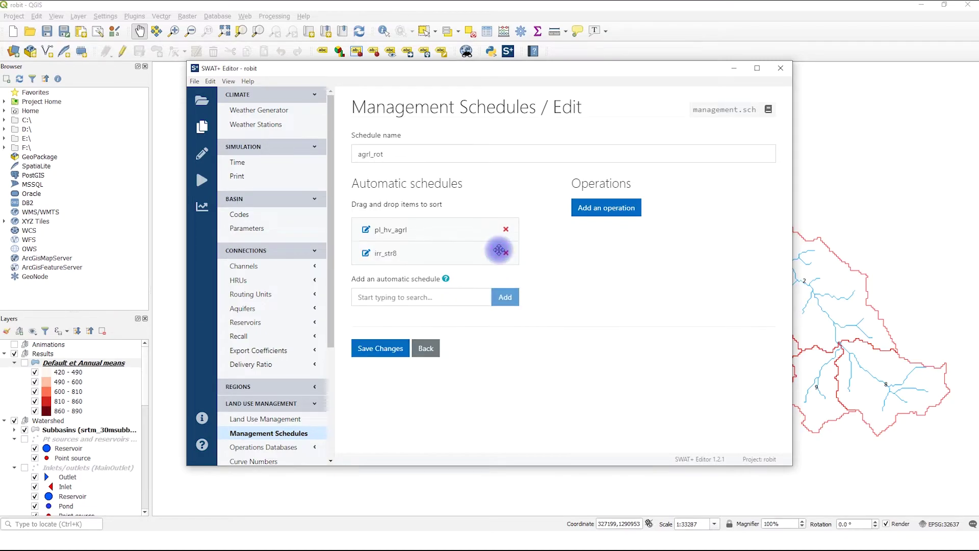
click(365, 255)
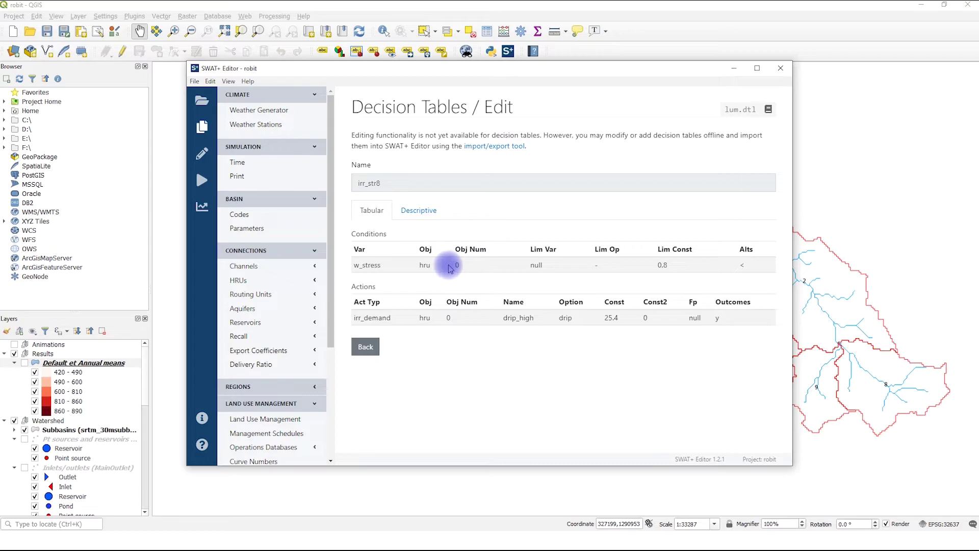
- Go back from the irr_str8 decision table to the agrl_rot schedule edit page
click(365, 346)
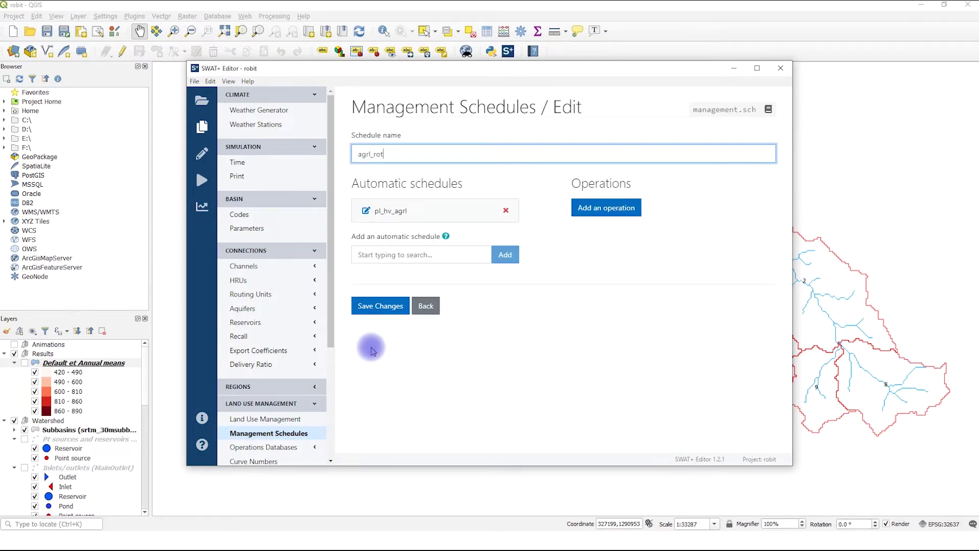
- Leave agrl_rot and view the Curve Numbers, Conservation Practices and Manning's n tables
click(426, 306)
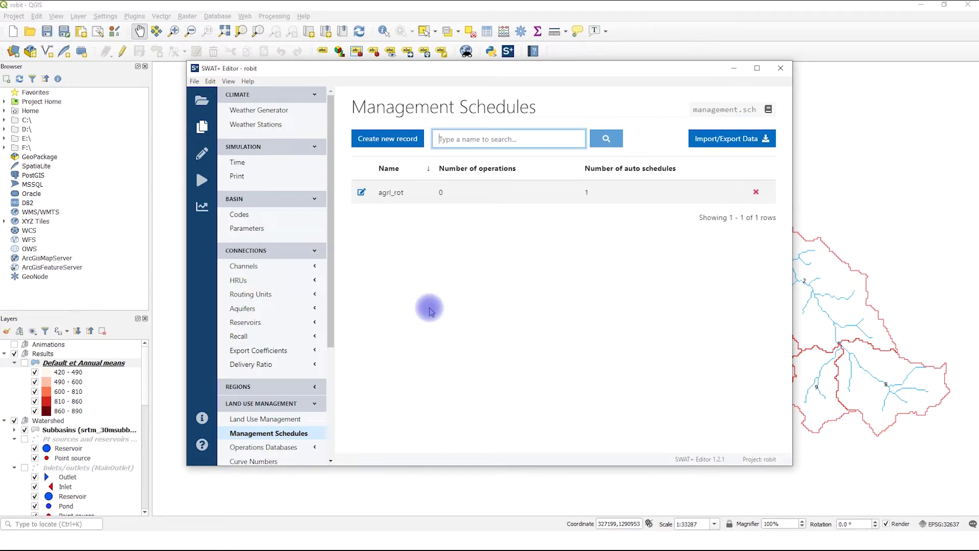
scroll(306, 296, down, 3)
click(265, 309)
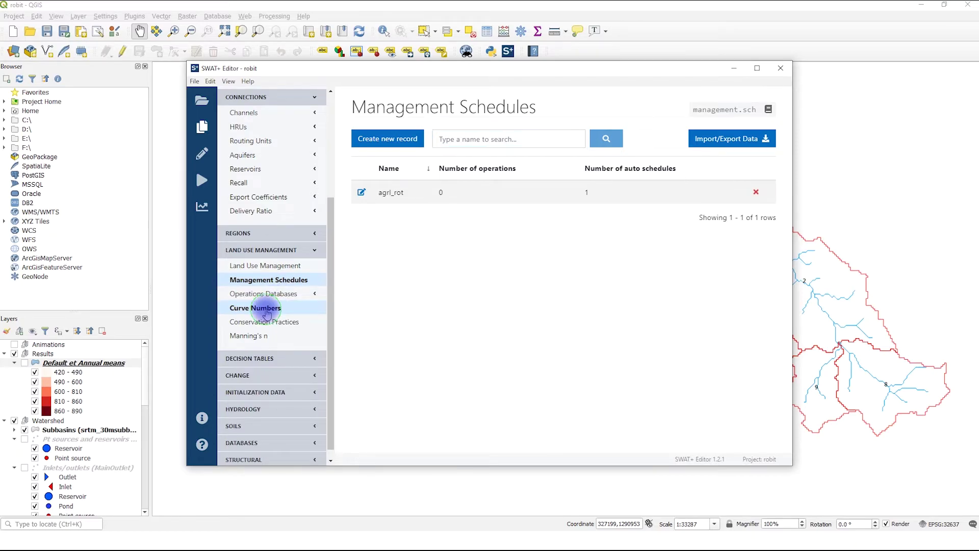
click(264, 322)
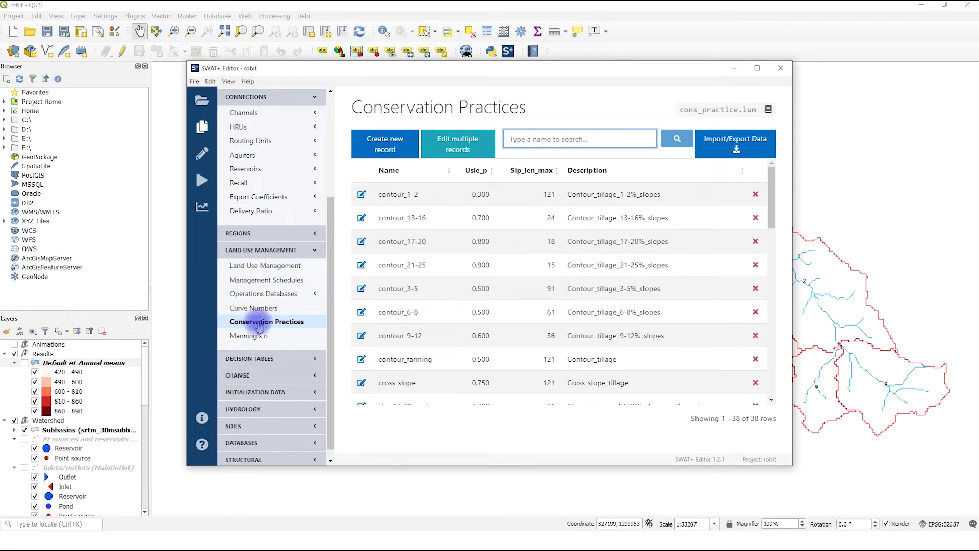
click(247, 336)
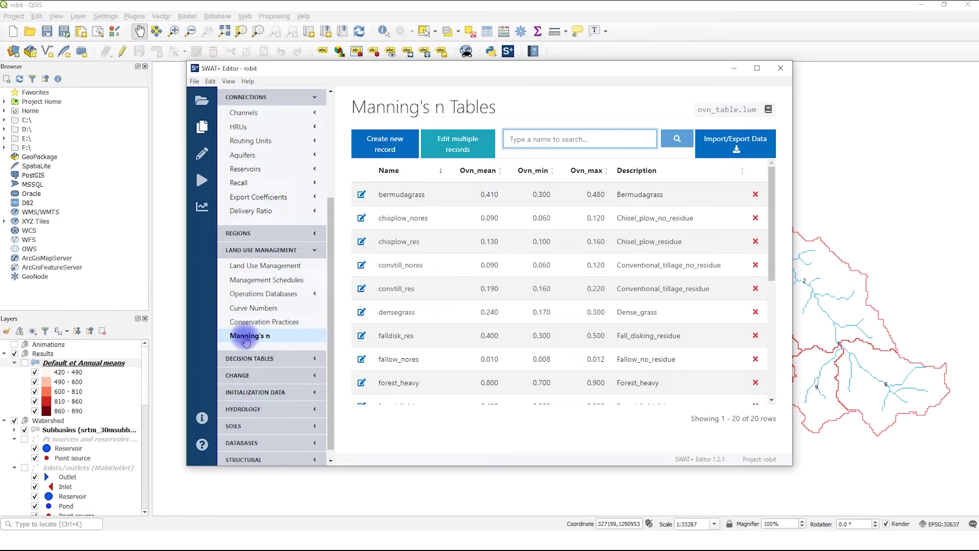
- Expand the Decision Tables and Change sections in the sidebar
scroll(247, 342, down, 1)
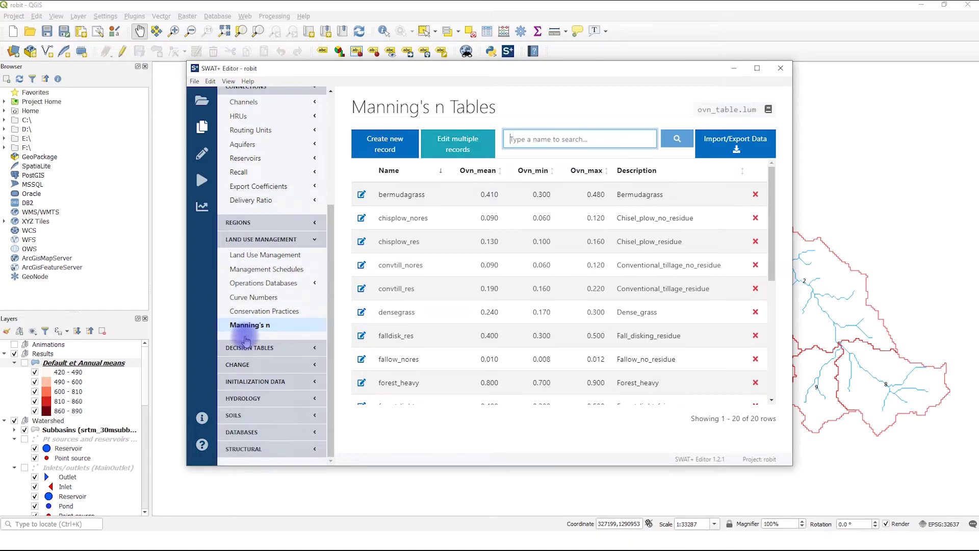
click(252, 347)
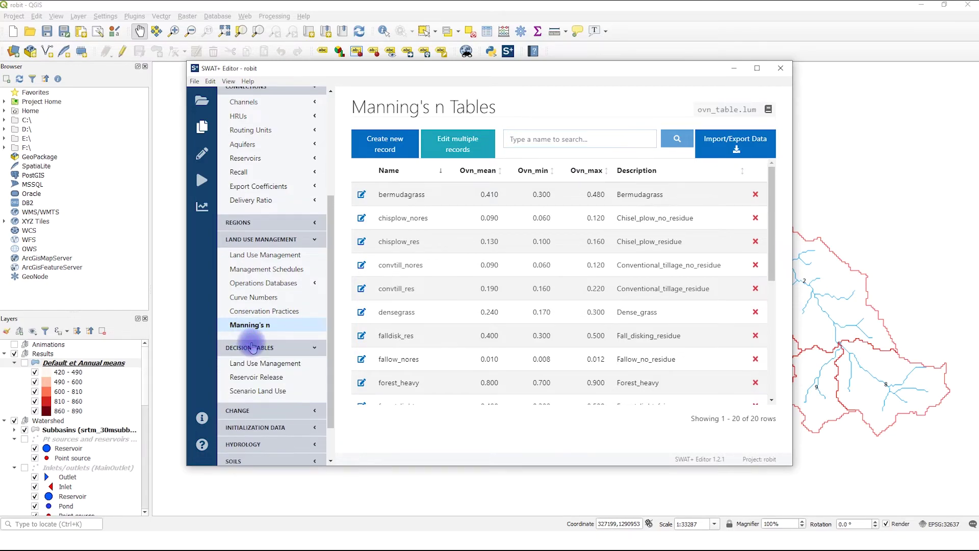
scroll(252, 347, down, 2)
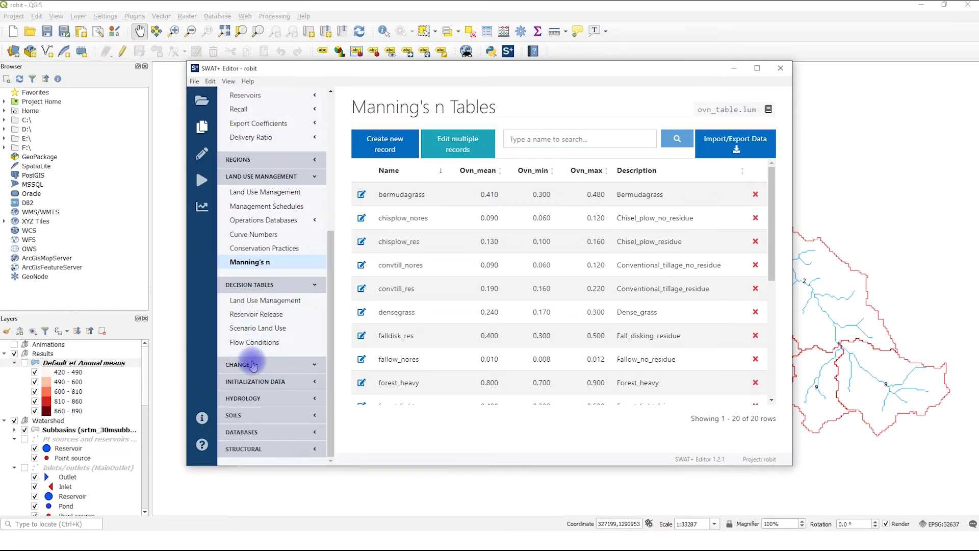
click(254, 362)
scroll(263, 339, down, 1)
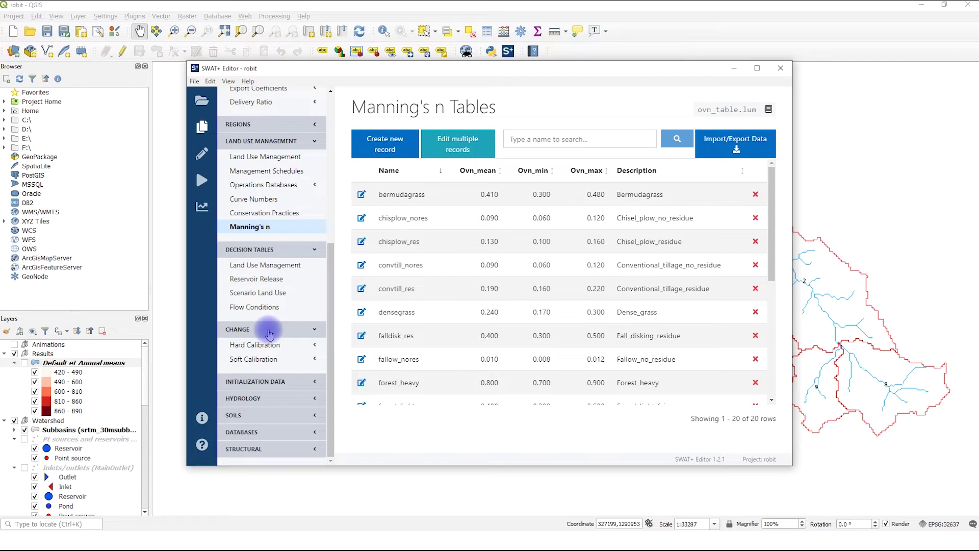
- Save and write the SWAT+ input files to TxtInOut, then bring up the Run SWAT+ page
click(201, 158)
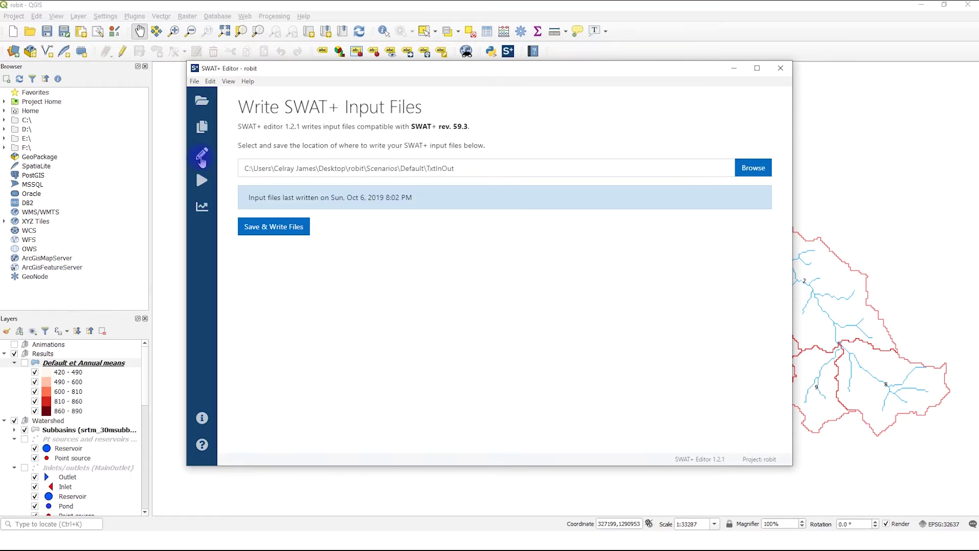
click(272, 227)
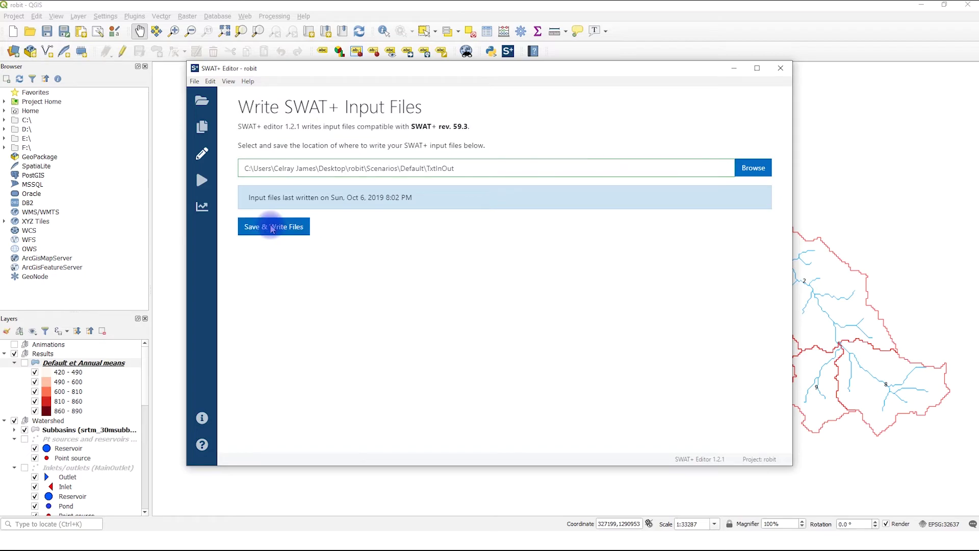
click(592, 188)
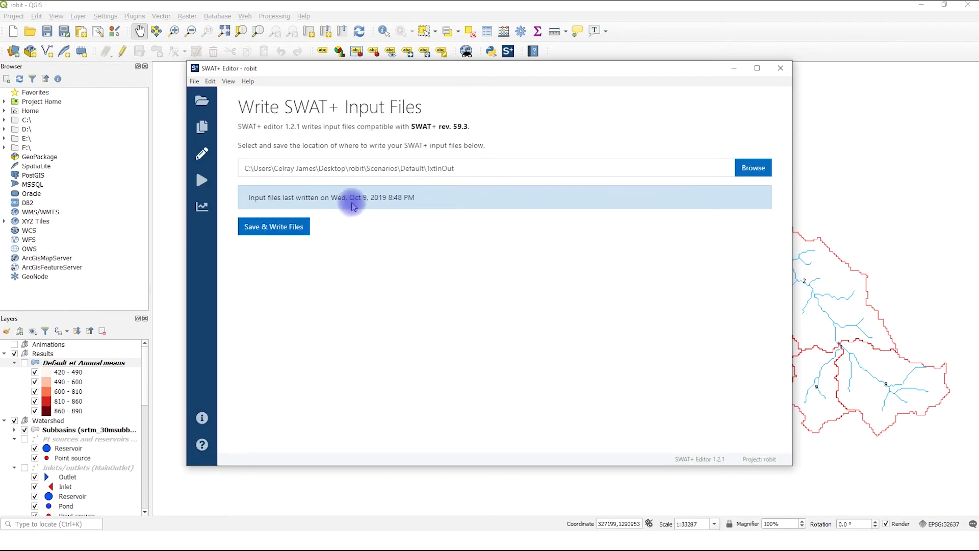
click(210, 184)
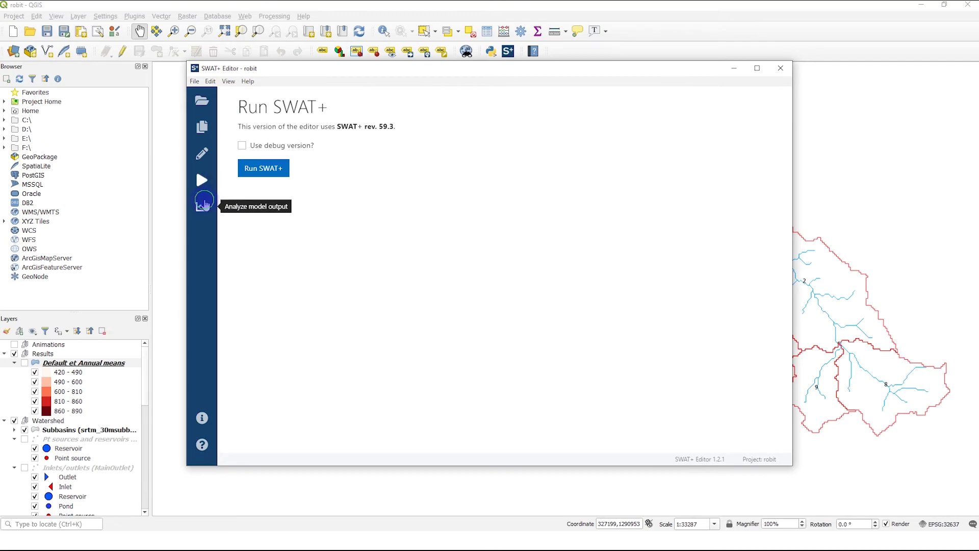
- Show the Analyze Output page, which warns SWAT+ must run first
click(203, 206)
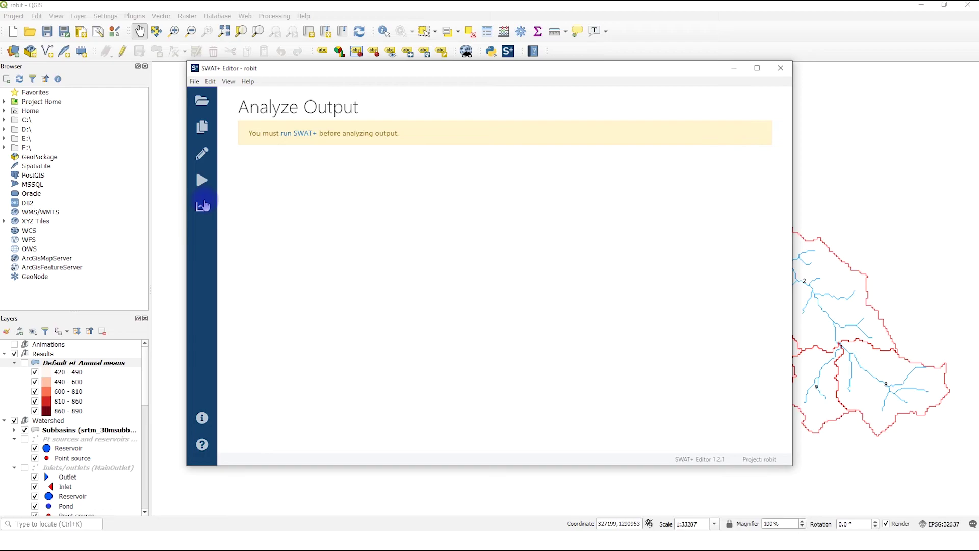